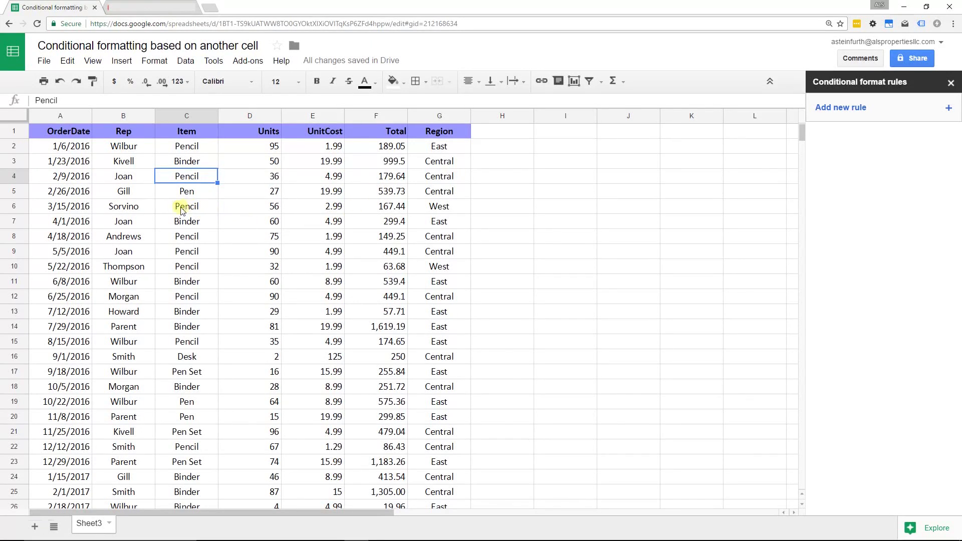
Select the 1/23/2016 date cell in column A and browse the formatting commands.
{"action": "left_click", "coordinate": [85, 161]}
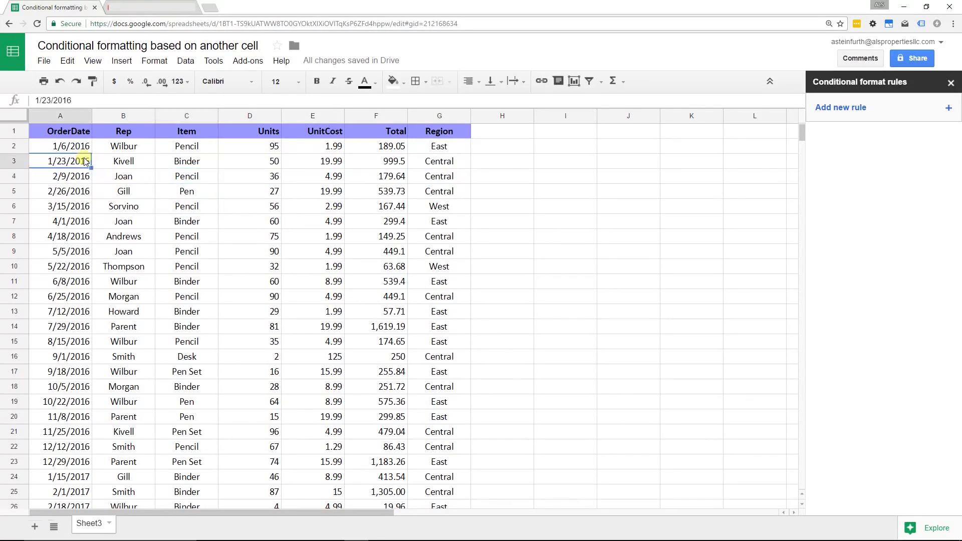
{"action": "left_click", "coordinate": [156, 61]}
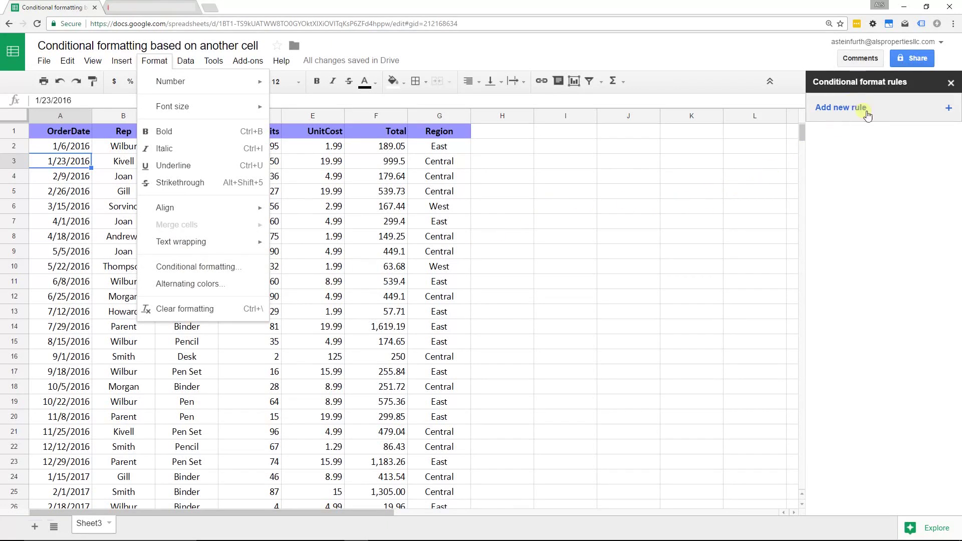
{"action": "left_click", "coordinate": [893, 140]}
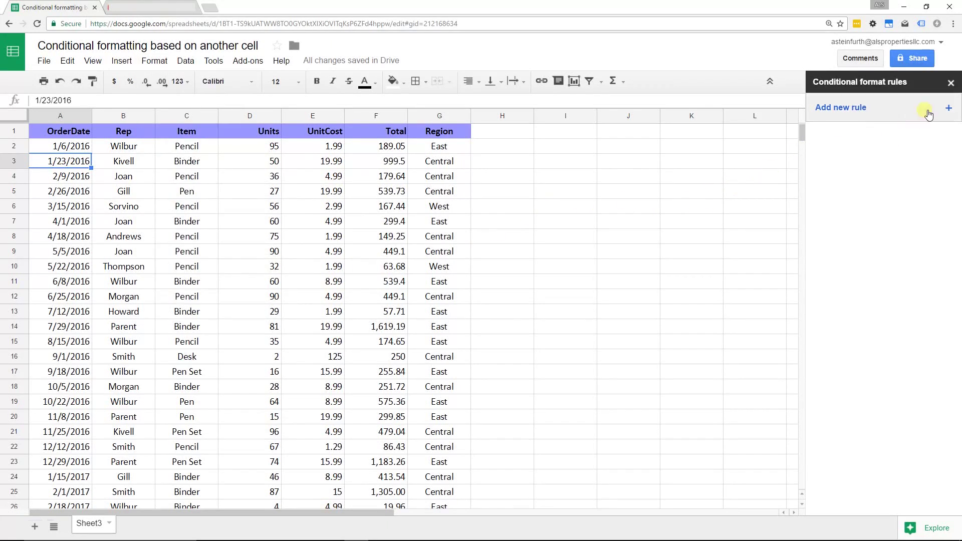
Add a new conditional format rule whose range reads A2:A.
{"action": "left_click", "coordinate": [952, 112]}
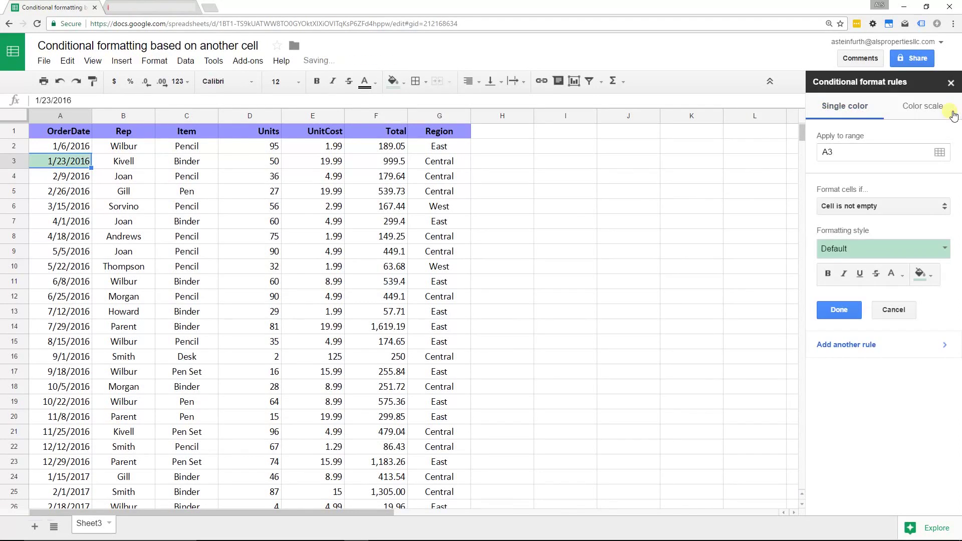
{"action": "left_click", "coordinate": [847, 153]}
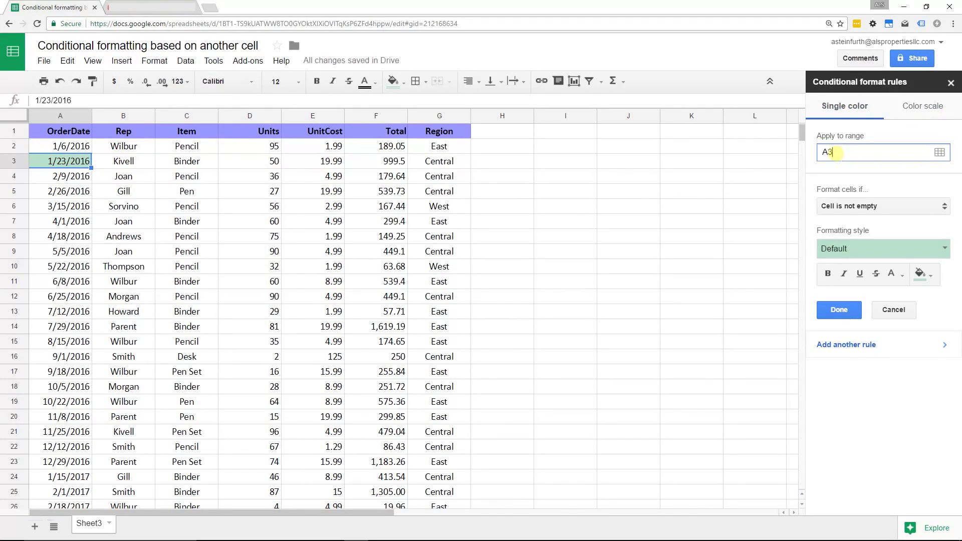
{"action": "left_click_drag", "start_coordinate": [835, 152], "coordinate": [827, 152]}
{"action": "key", "text": "BackSpace"}
{"action": "type", "text": ":A"}
{"action": "type", "text": "2"}
Set the rule condition to Custom formula is with =B2="Joan".
{"action": "left_click", "coordinate": [862, 207]}
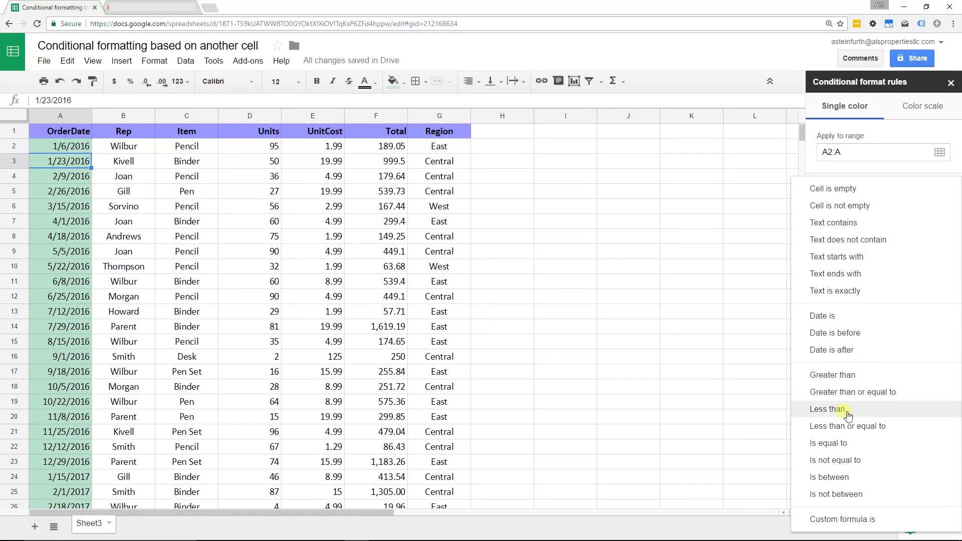
{"action": "left_click", "coordinate": [847, 521]}
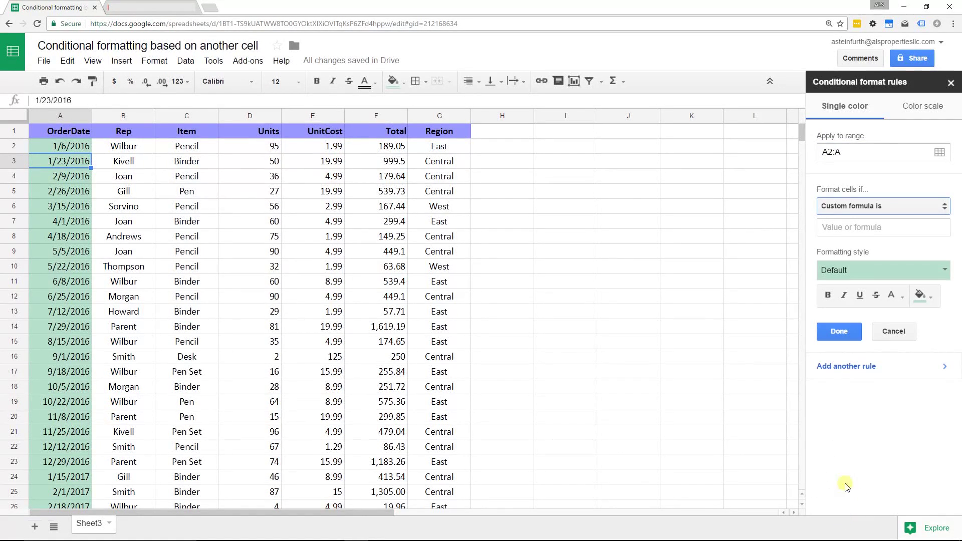
{"action": "left_click", "coordinate": [864, 226]}
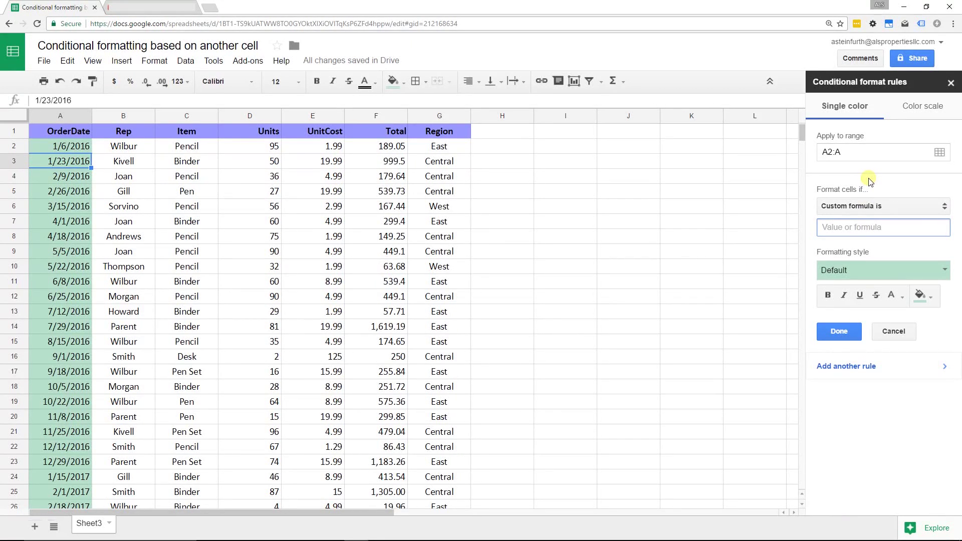
{"action": "type", "text": "="}
{"action": "type", "text": "B"}
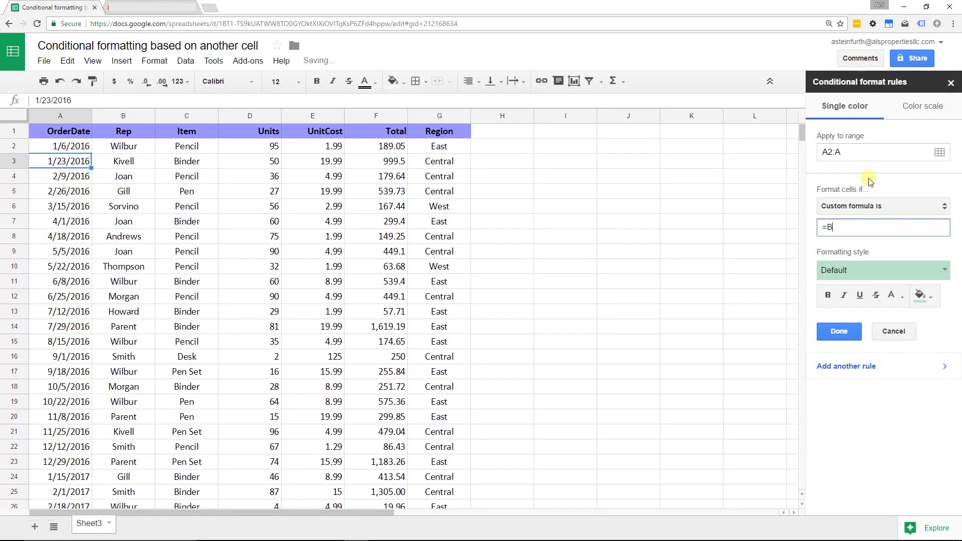
{"action": "type", "text": "2=\"Joan"}
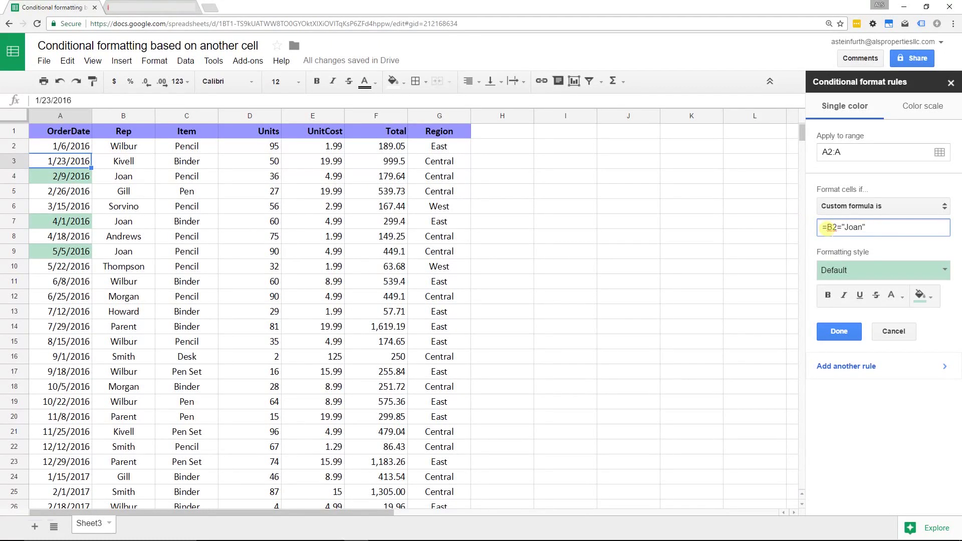
{"action": "left_click", "coordinate": [854, 271]}
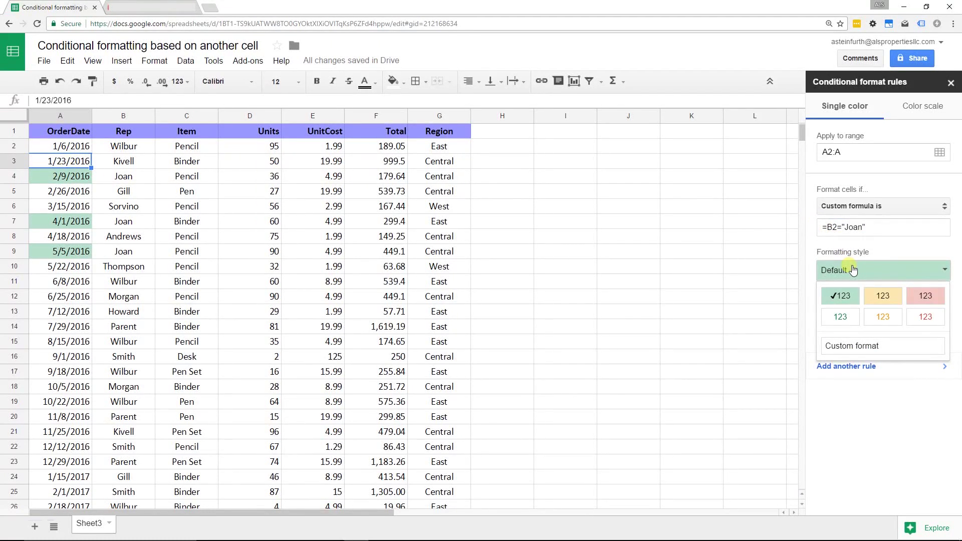
Give the rule the green preset style, save it, and reopen it from cell A4.
{"action": "left_click", "coordinate": [882, 296]}
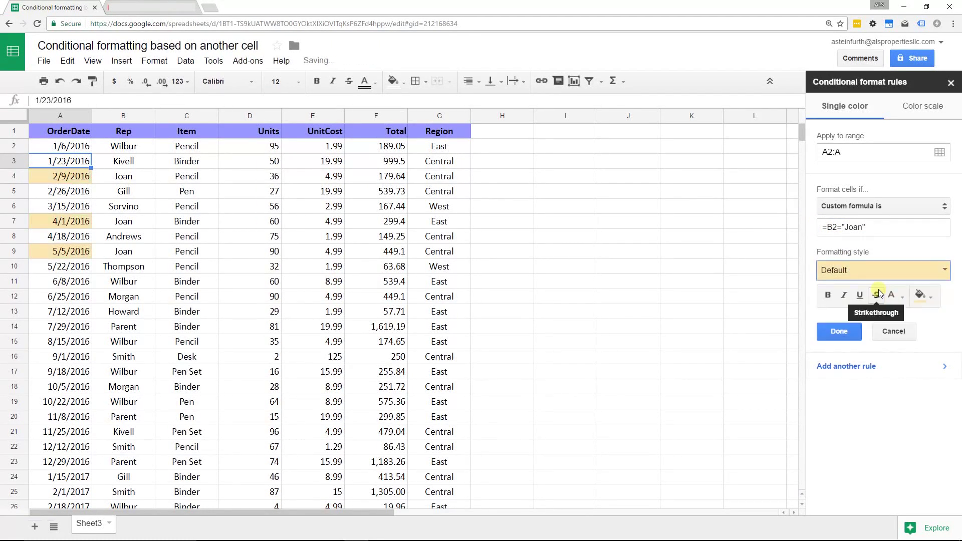
{"action": "left_click", "coordinate": [860, 275]}
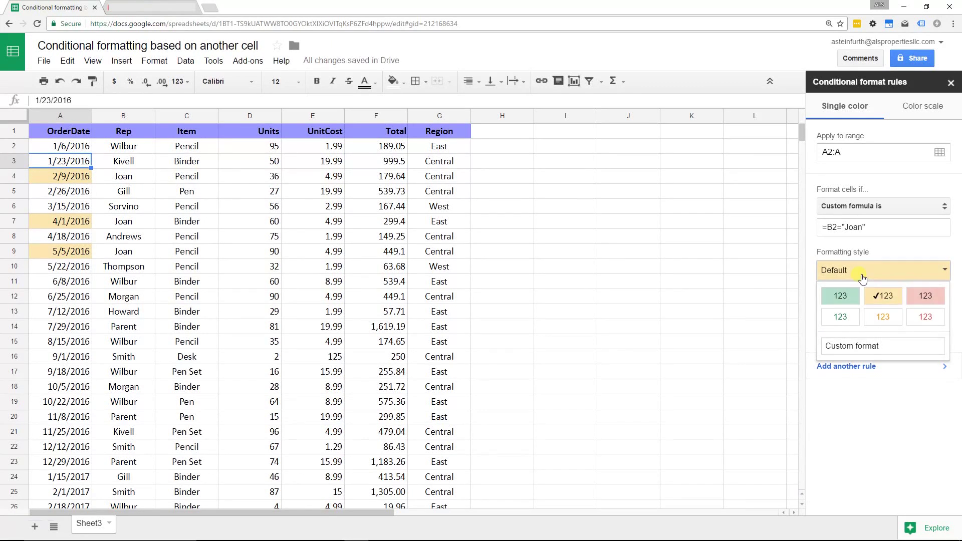
{"action": "left_click", "coordinate": [852, 295]}
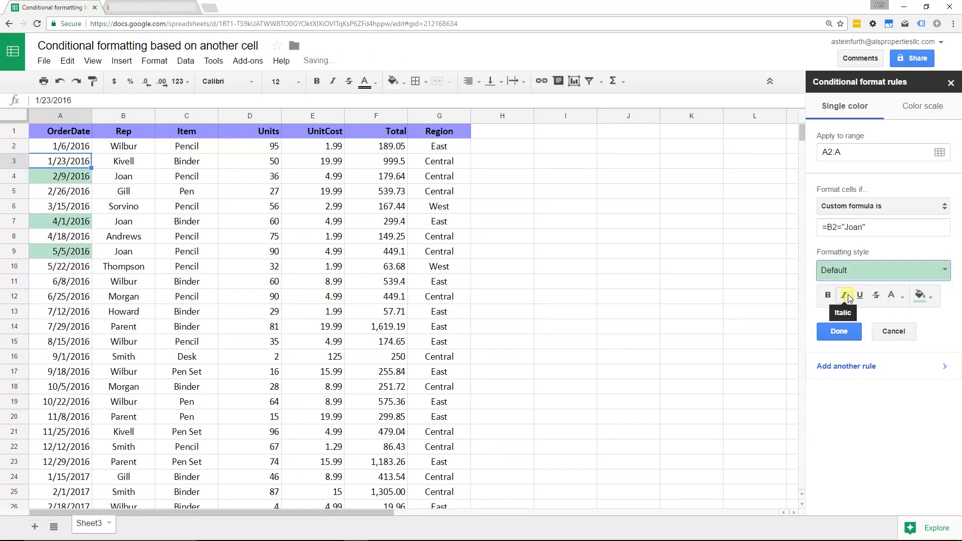
{"action": "left_click", "coordinate": [850, 333]}
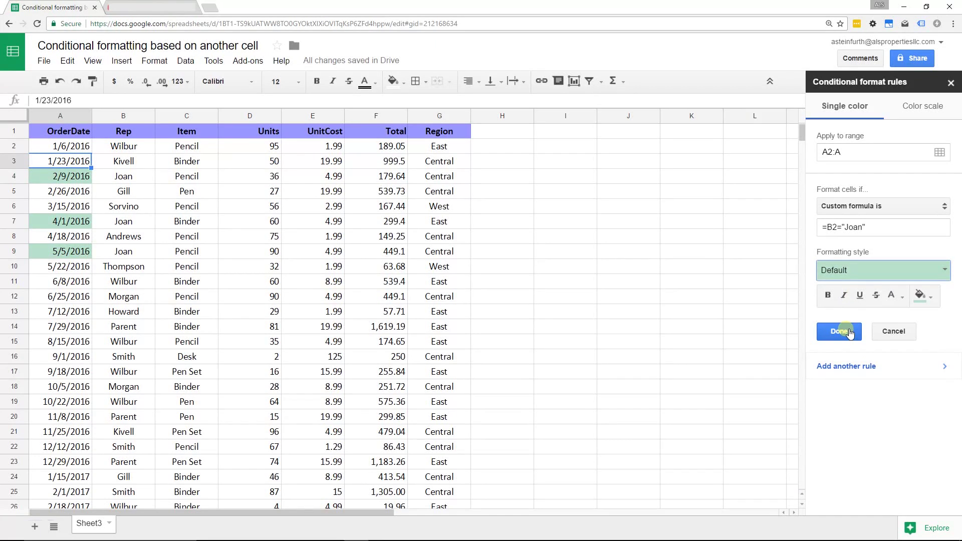
{"action": "left_click", "coordinate": [850, 332]}
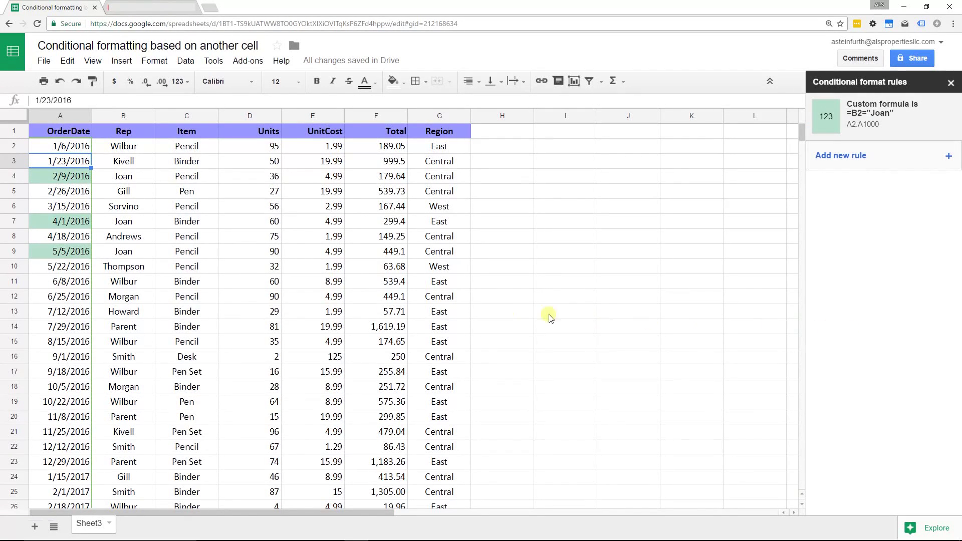
{"action": "left_click", "coordinate": [78, 177]}
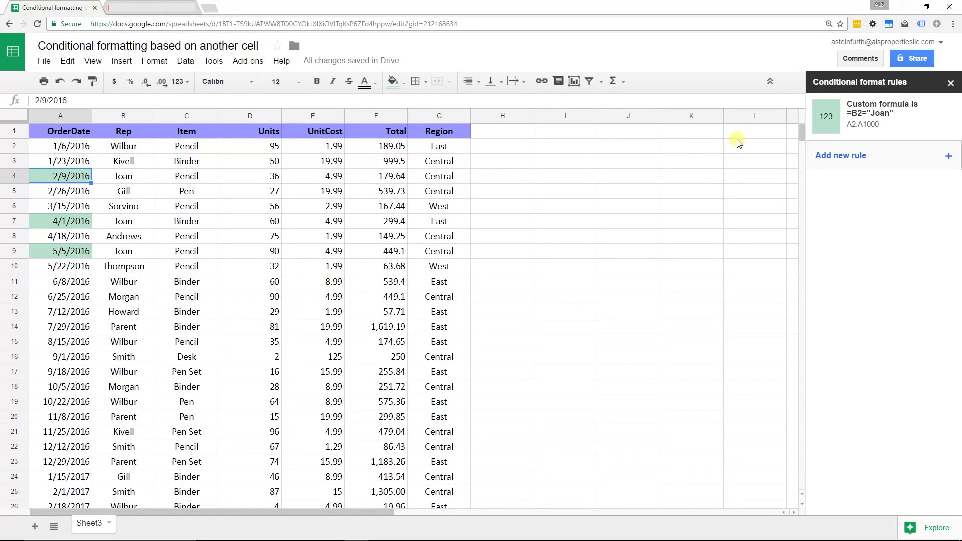
{"action": "left_click", "coordinate": [874, 128]}
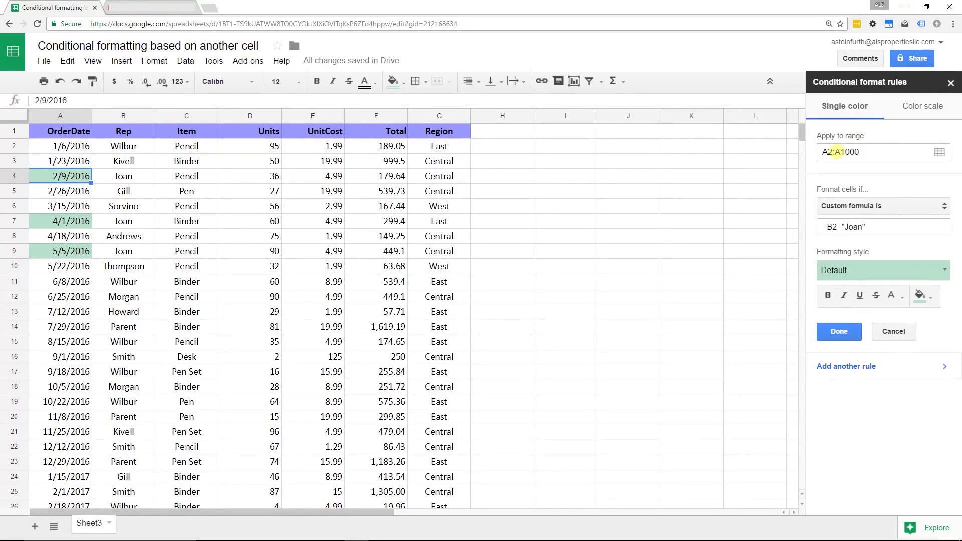
Widen the Joan rule's range from A2:A1000 to A2:G and save it.
{"action": "left_click_drag", "start_coordinate": [840, 152], "coordinate": [889, 167]}
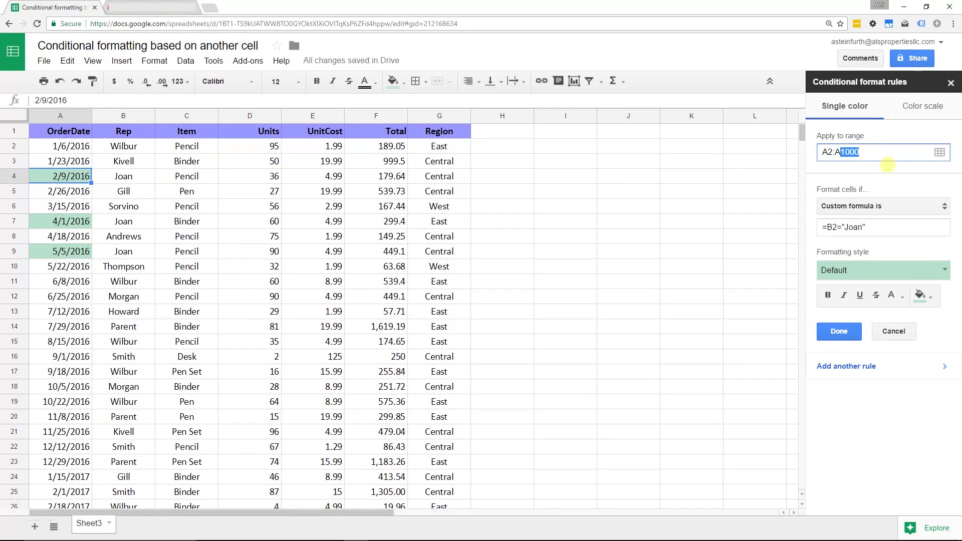
{"action": "key", "text": "BackSpace"}
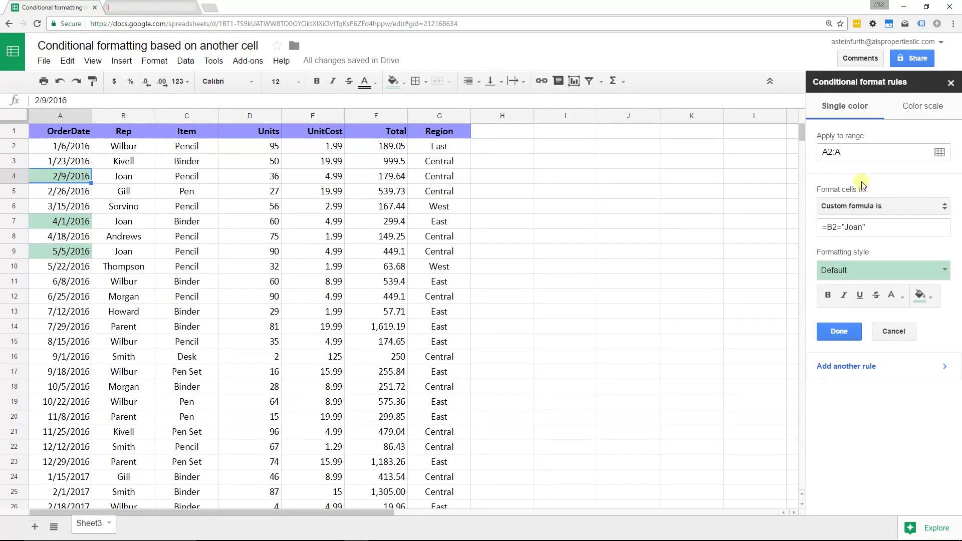
{"action": "left_click", "coordinate": [845, 153]}
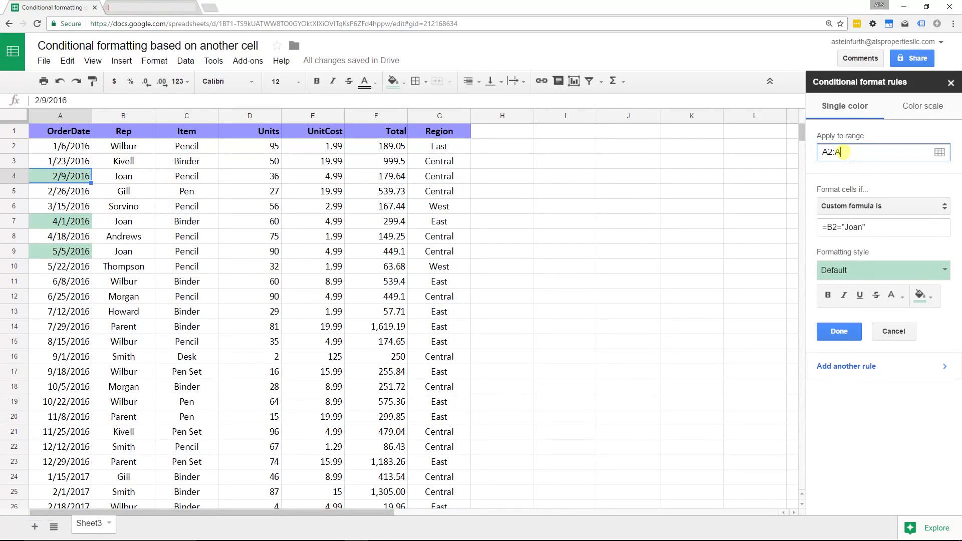
{"action": "double_click", "coordinate": [837, 153]}
{"action": "type", "text": "G"}
{"action": "key", "text": "Tab"}
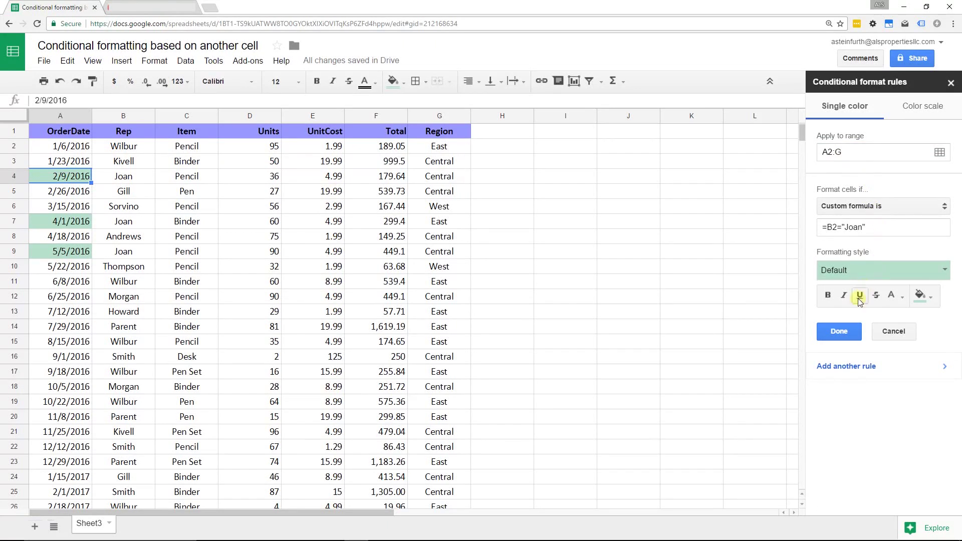
{"action": "left_click", "coordinate": [844, 333]}
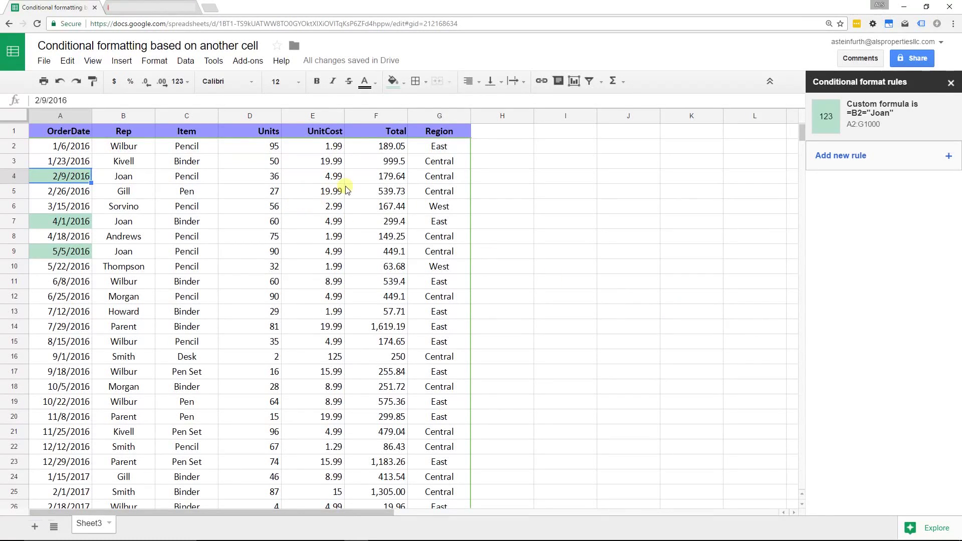
Reopen the Joan rule and place the cursor just before B2 in its formula.
{"action": "mouse_move", "coordinate": [875, 123]}
{"action": "left_click", "coordinate": [876, 124]}
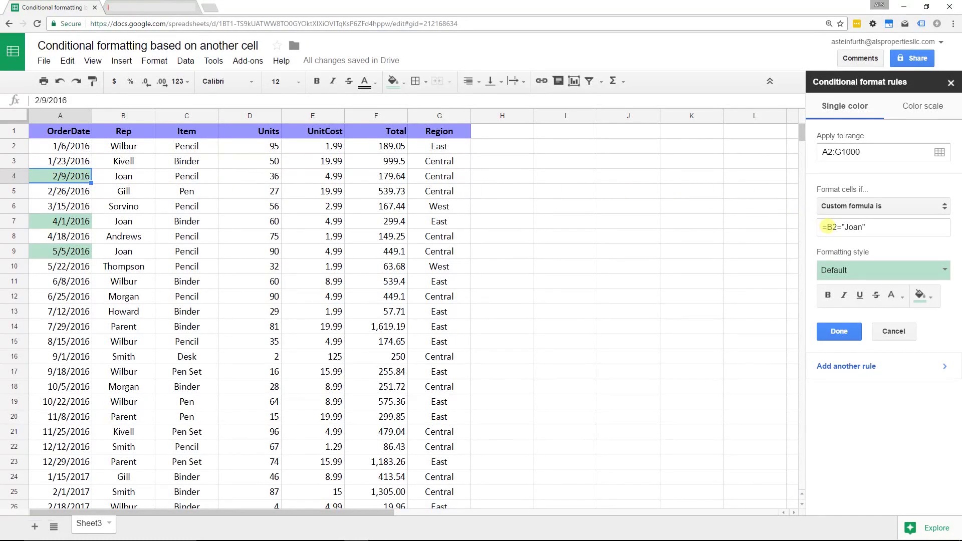
{"action": "left_click", "coordinate": [826, 227]}
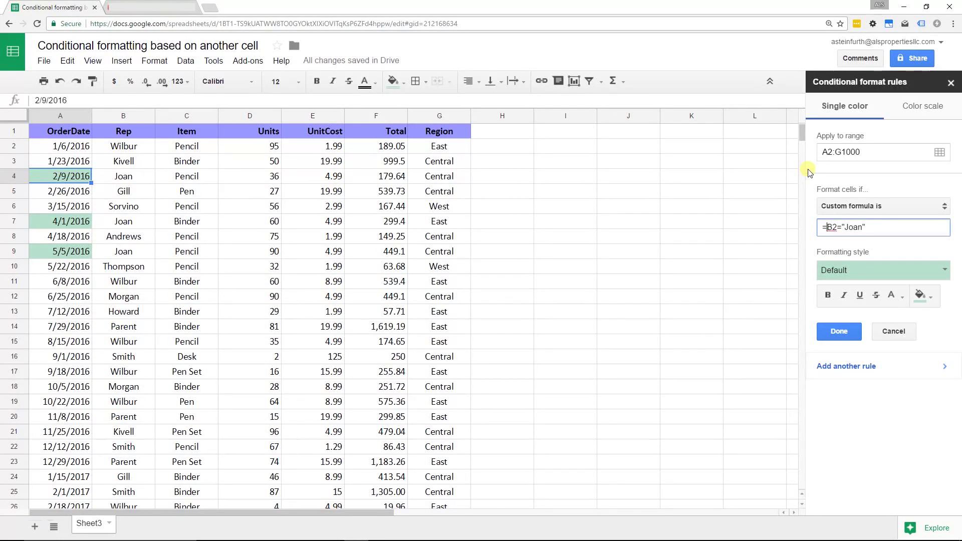
Change the formula to =$B2="Joan" so Joan's entire rows A–G turn green.
{"action": "type", "text": "$"}
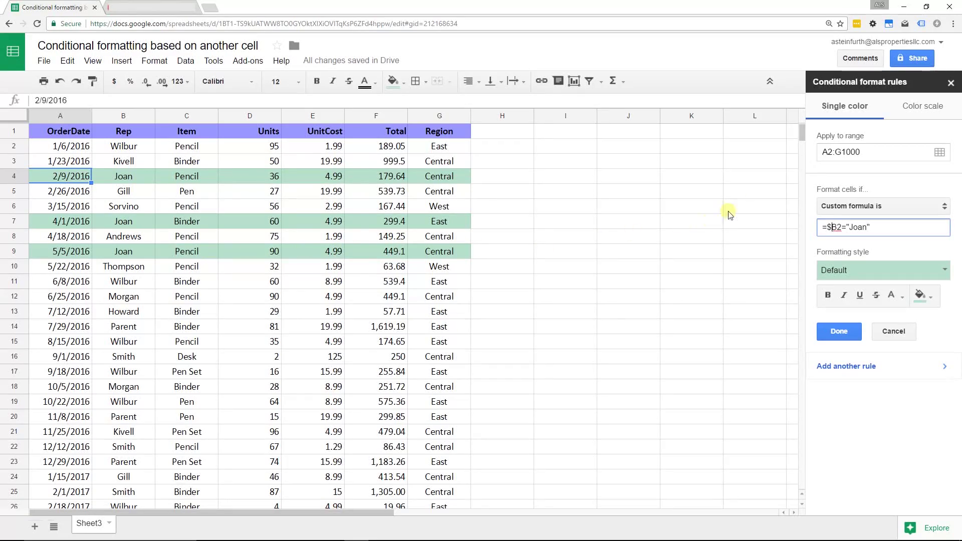
{"action": "mouse_move", "coordinate": [802, 135]}
{"action": "left_mouse_down"}
{"action": "mouse_move", "coordinate": [801, 148]}
{"action": "mouse_move", "coordinate": [802, 127]}
{"action": "left_mouse_up"}
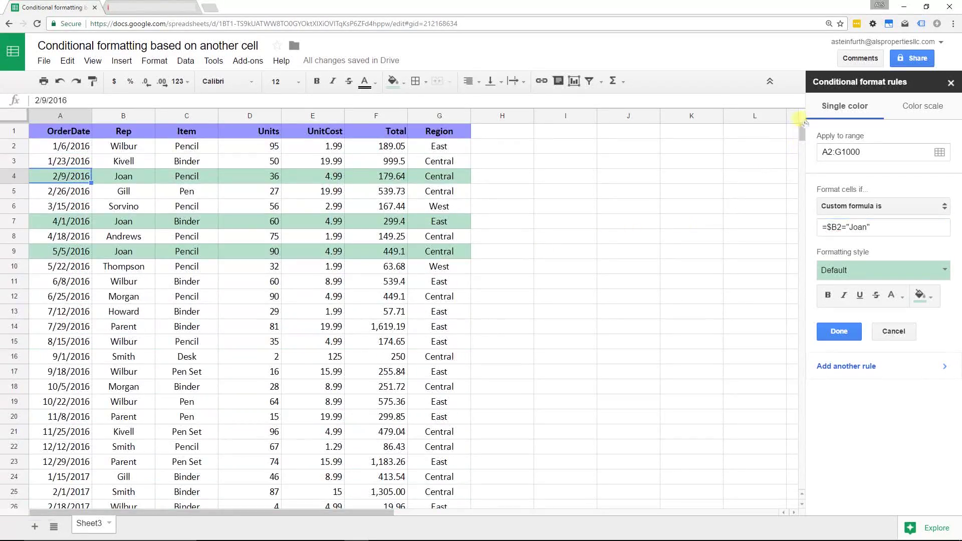
{"action": "left_click", "coordinate": [200, 190]}
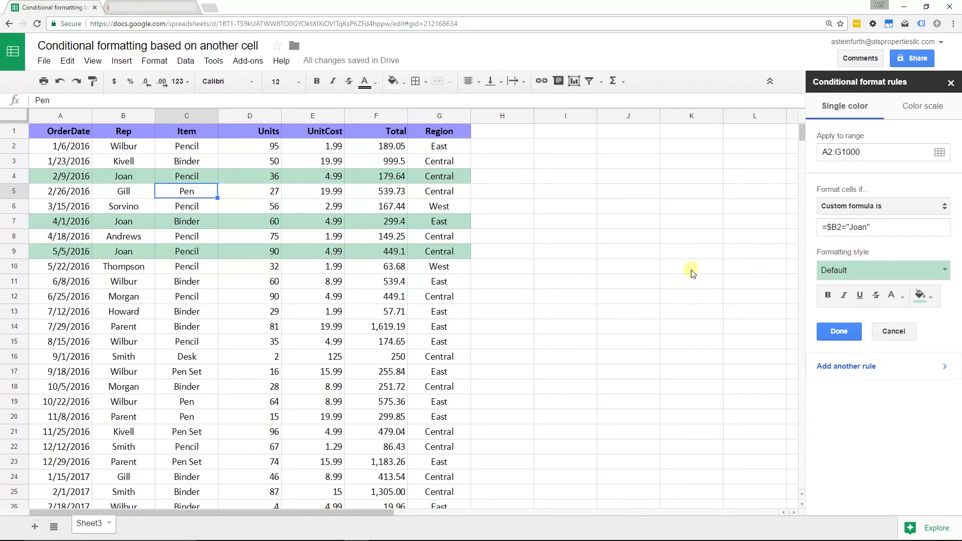
{"action": "left_click", "coordinate": [425, 192]}
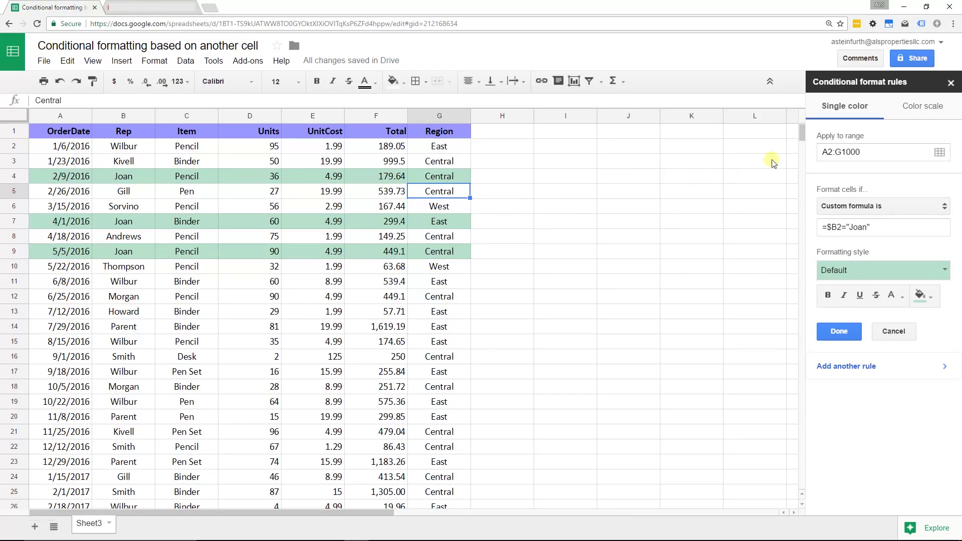
{"action": "mouse_move", "coordinate": [802, 134]}
{"action": "left_mouse_down"}
{"action": "mouse_move", "coordinate": [800, 151]}
{"action": "mouse_move", "coordinate": [802, 121]}
{"action": "left_mouse_up"}
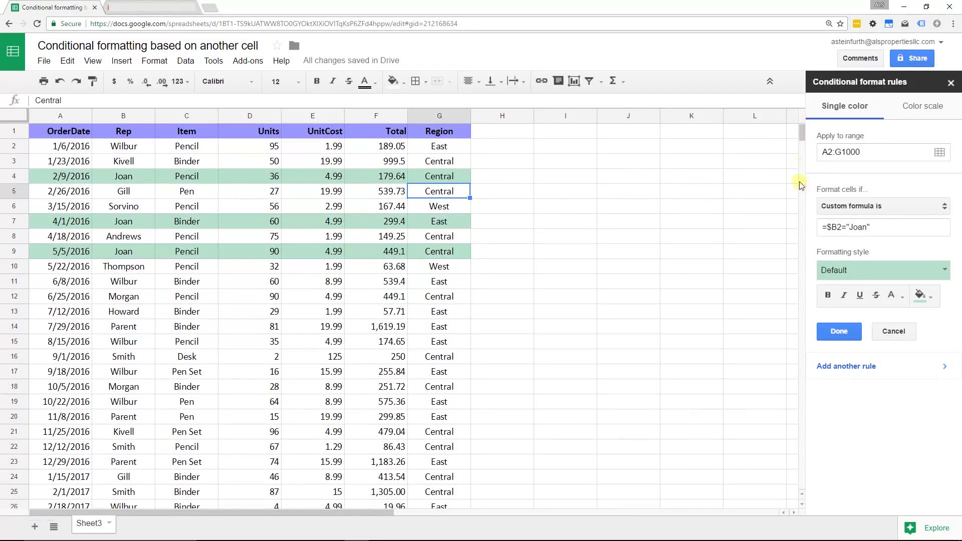